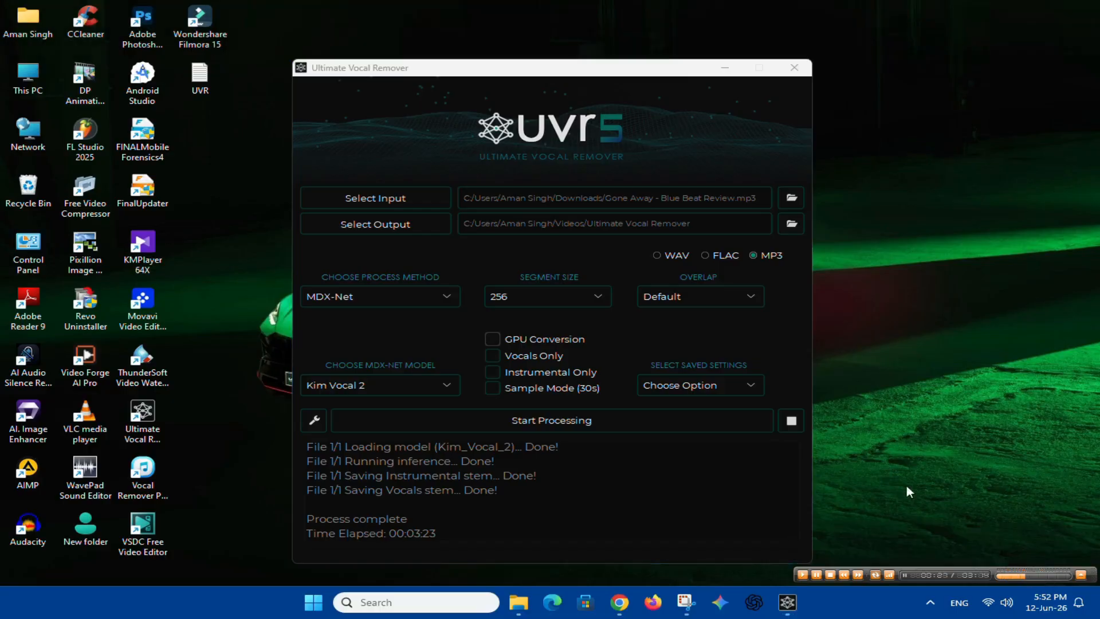
pyautogui.click(523, 604)
pyautogui.click(184, 137)
pyautogui.click(1011, 10)
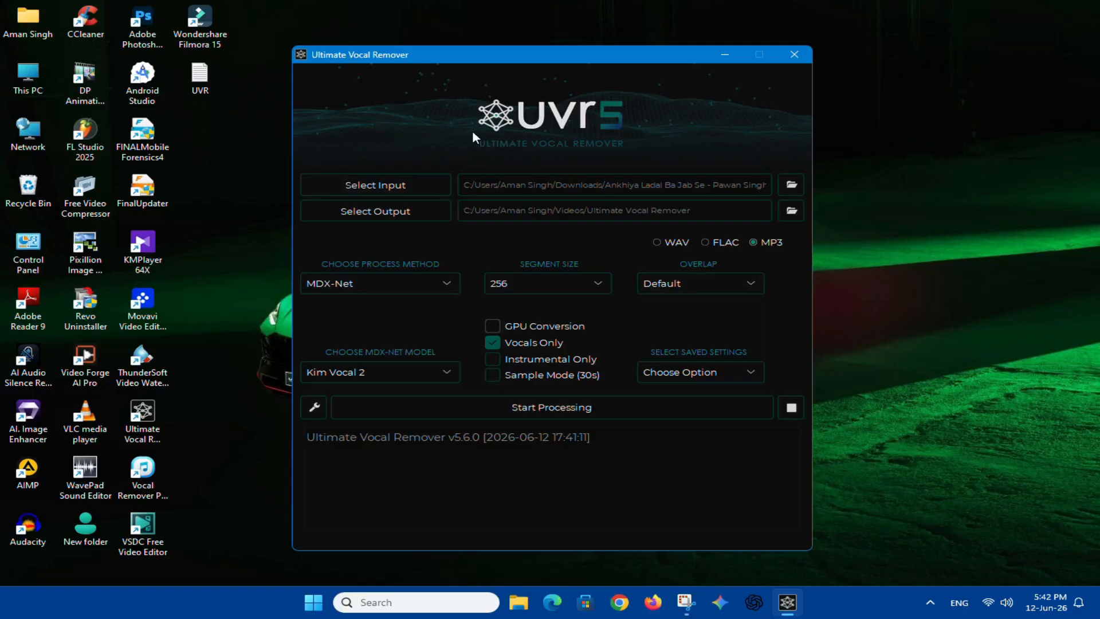
# Step: Minimise Ultimate Vocal Remover, switch to Chrome and open github.com
pyautogui.click(725, 54)
pyautogui.click(619, 602)
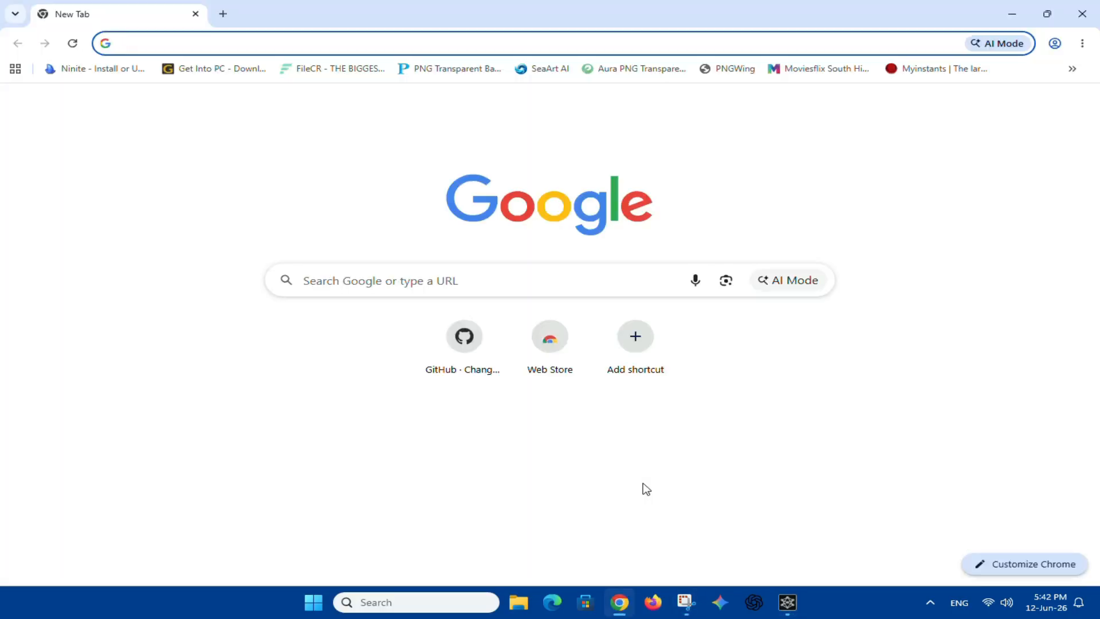
pyautogui.write('github.com')
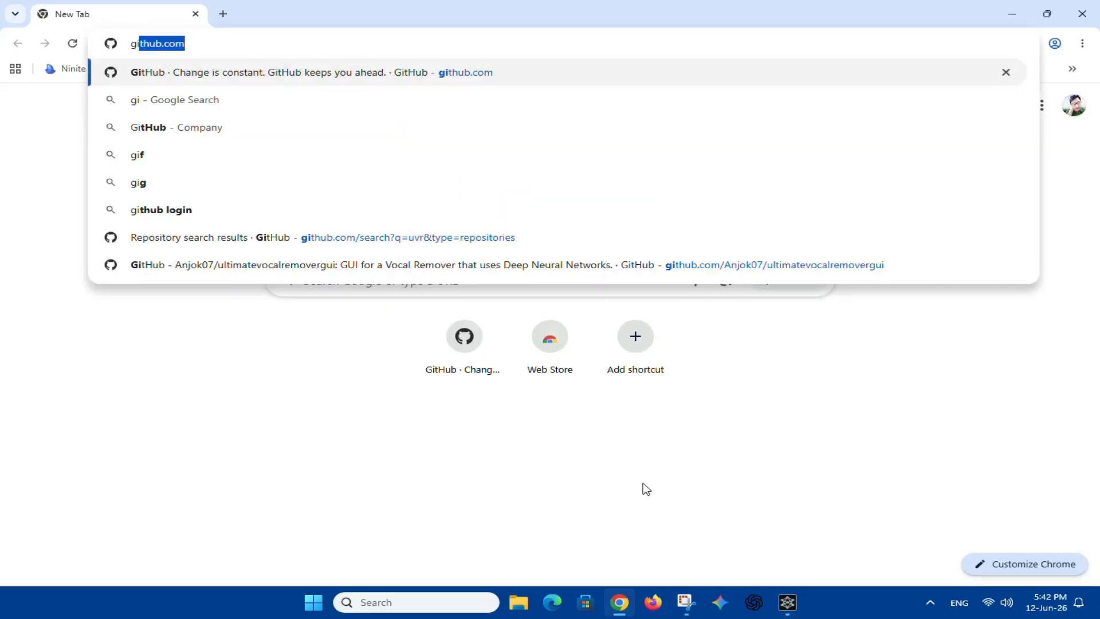
pyautogui.press('Return')
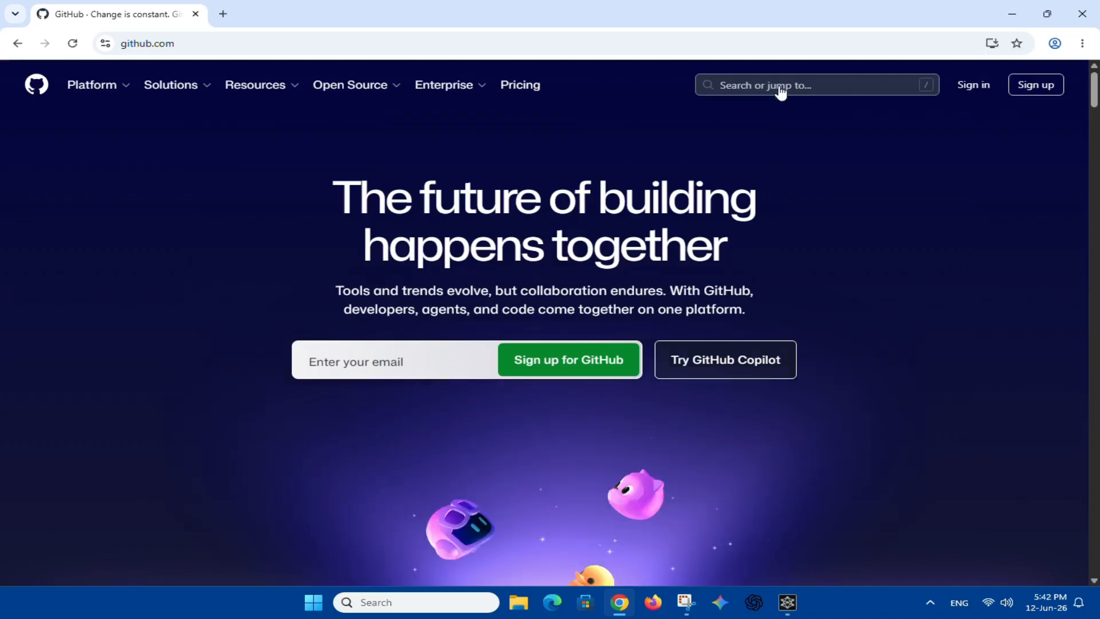
# Step: Search GitHub for "ultimate vocal remover"
pyautogui.click(762, 86)
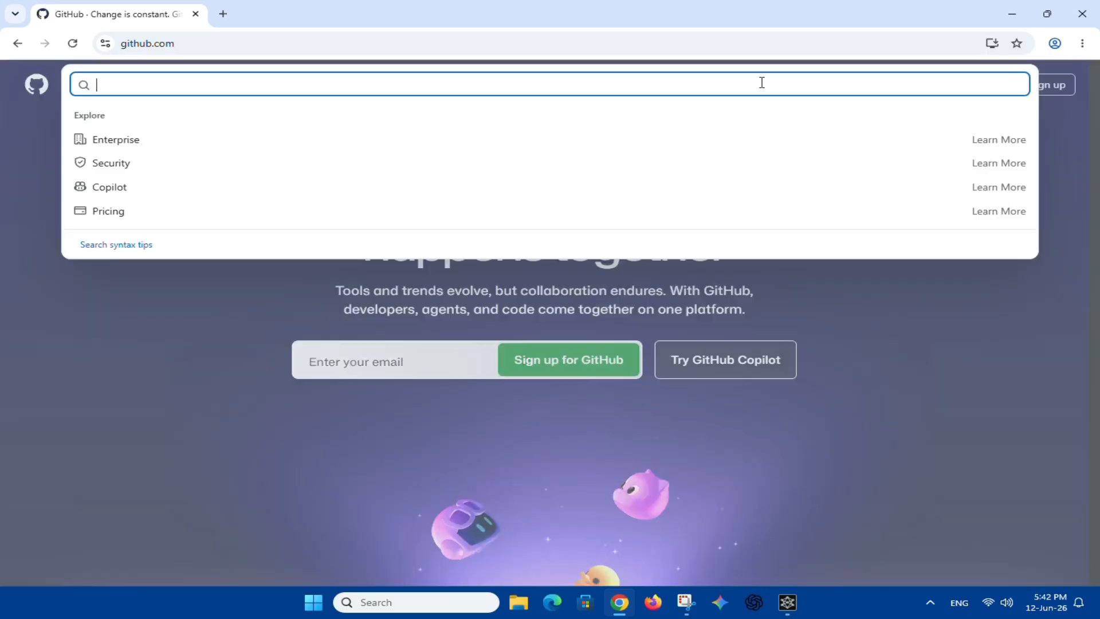
pyautogui.write('u')
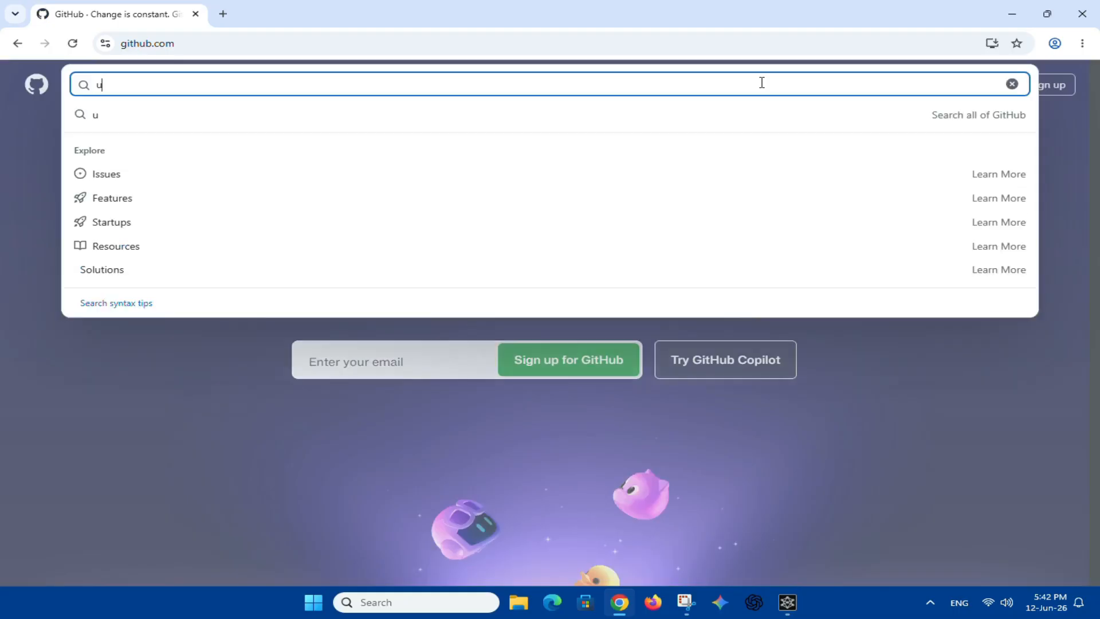
pyautogui.write('ltimate')
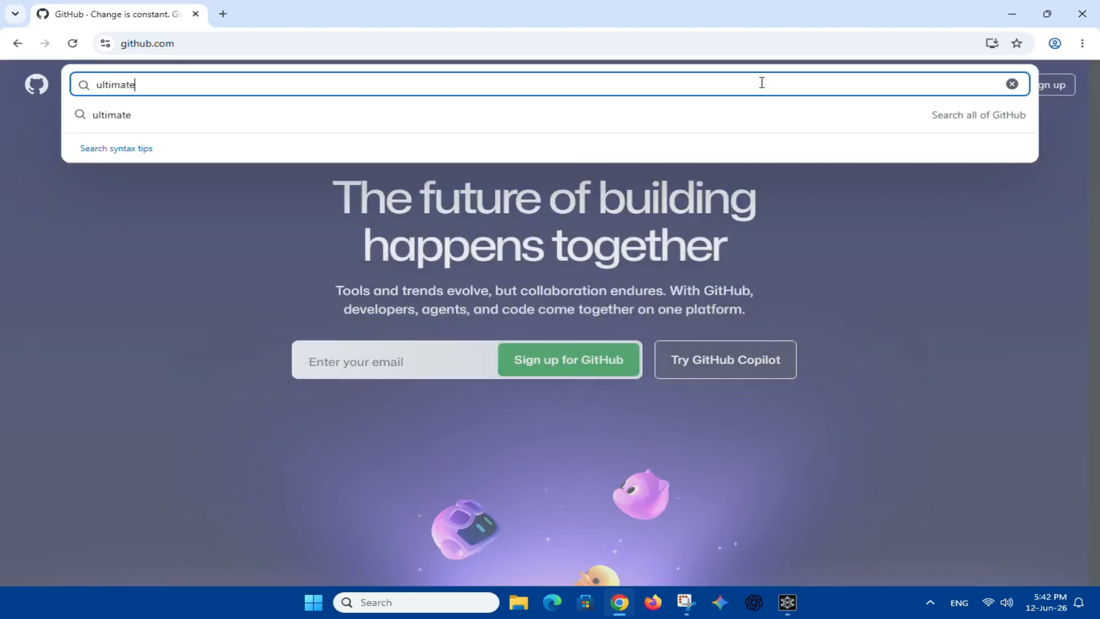
pyautogui.write(' vocal remover')
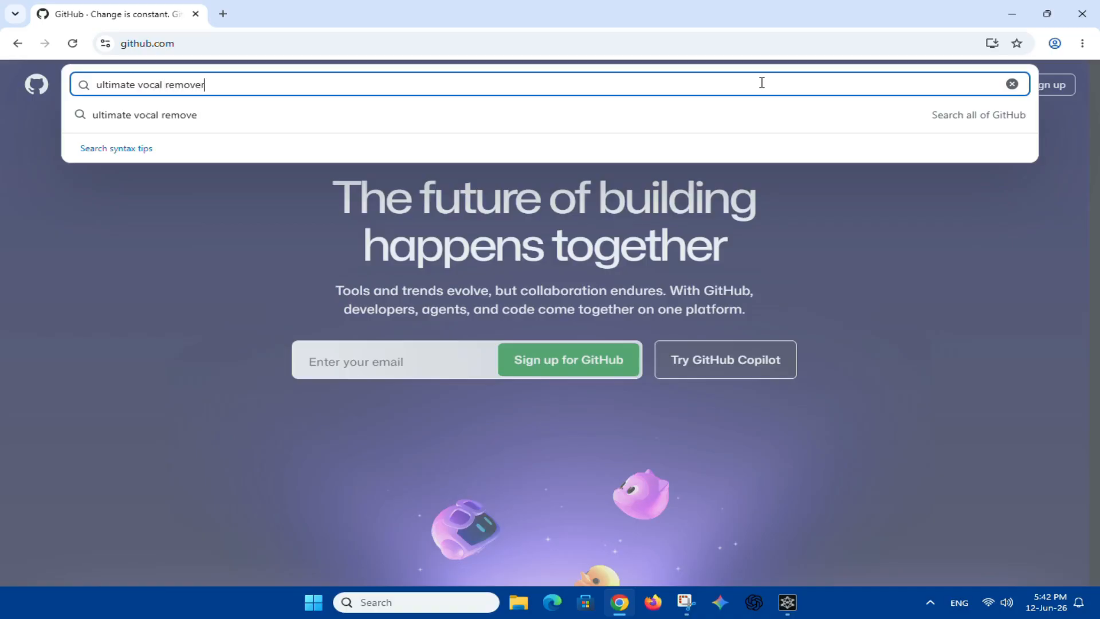
pyautogui.press('Return')
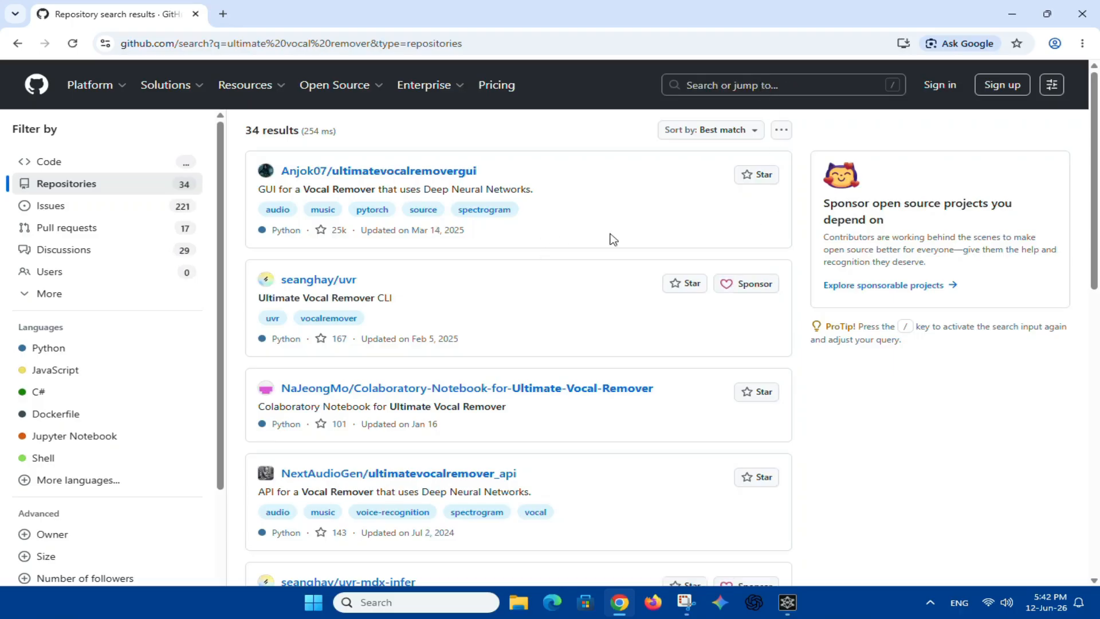
# Step: Open the ultimatevocalremovergui repository from the search results and look through its README
pyautogui.click(416, 175)
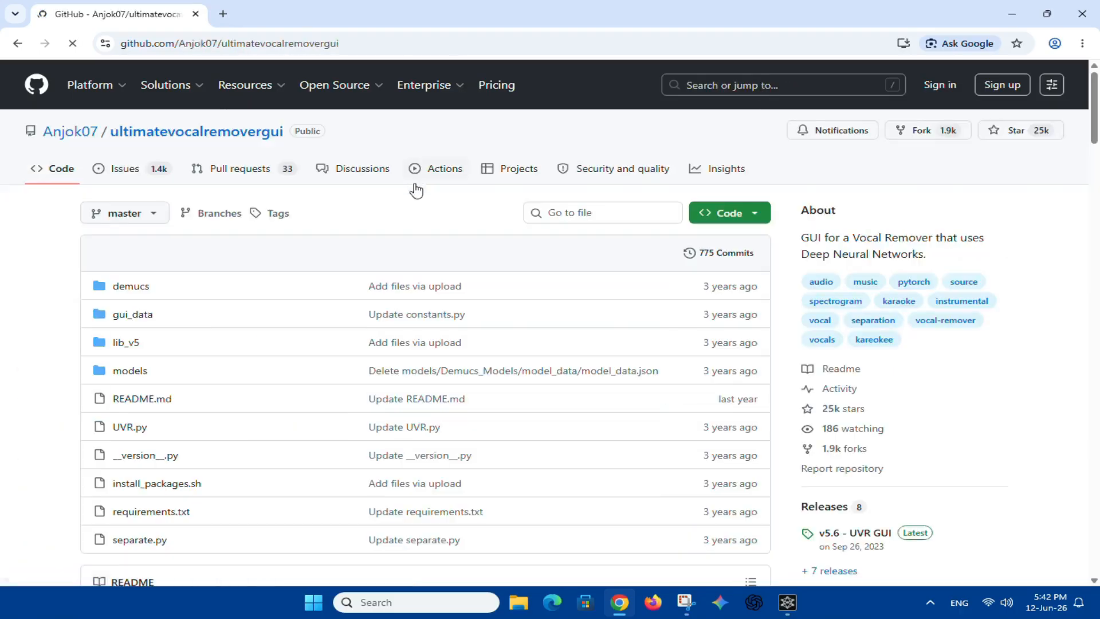
pyautogui.scroll(-8, 417, 220)
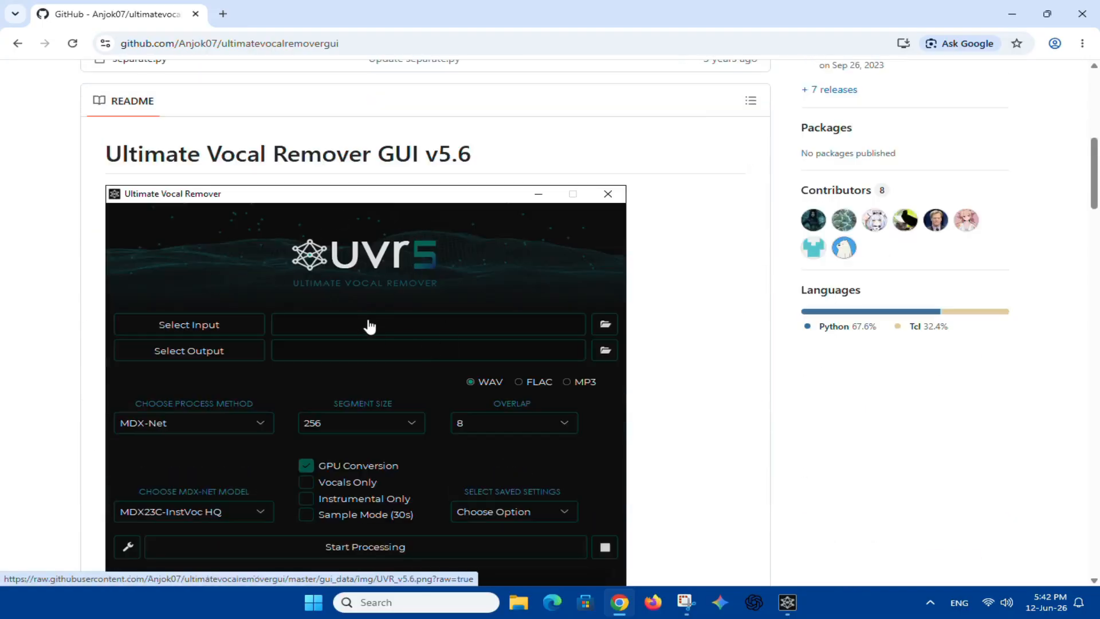
pyautogui.scroll(-17, 369, 325)
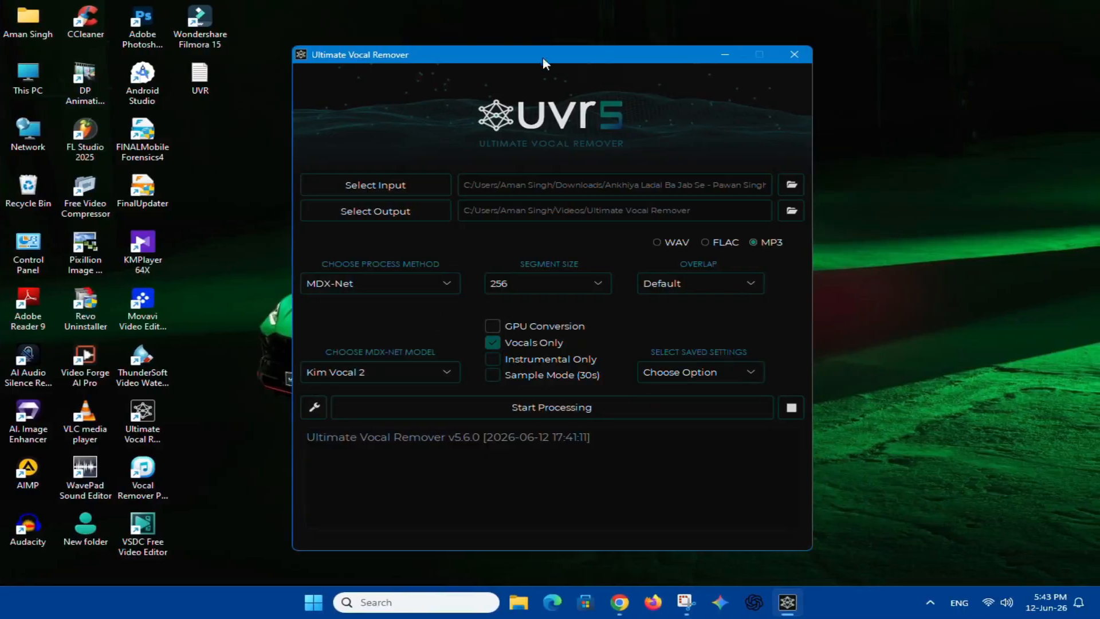
# Step: Load the MP3 "Gone Away - Blue Beat Review" from the Downloads folder as the input file in Ultimate Vocal Remover
pyautogui.moveTo(549, 57); pyautogui.dragTo(548, 70)
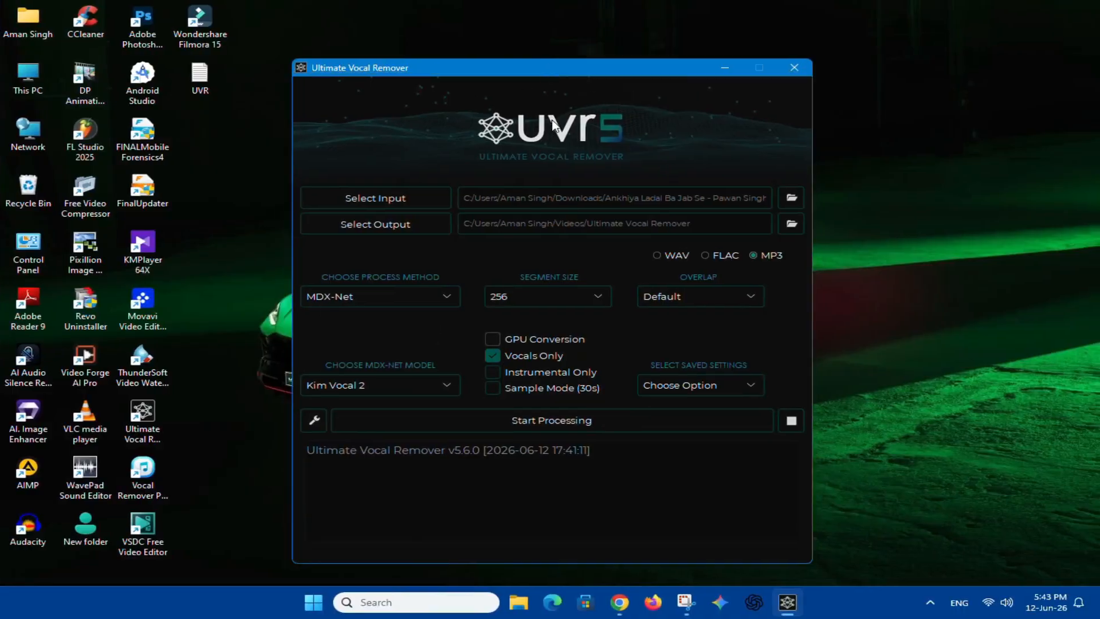
pyautogui.click(402, 200)
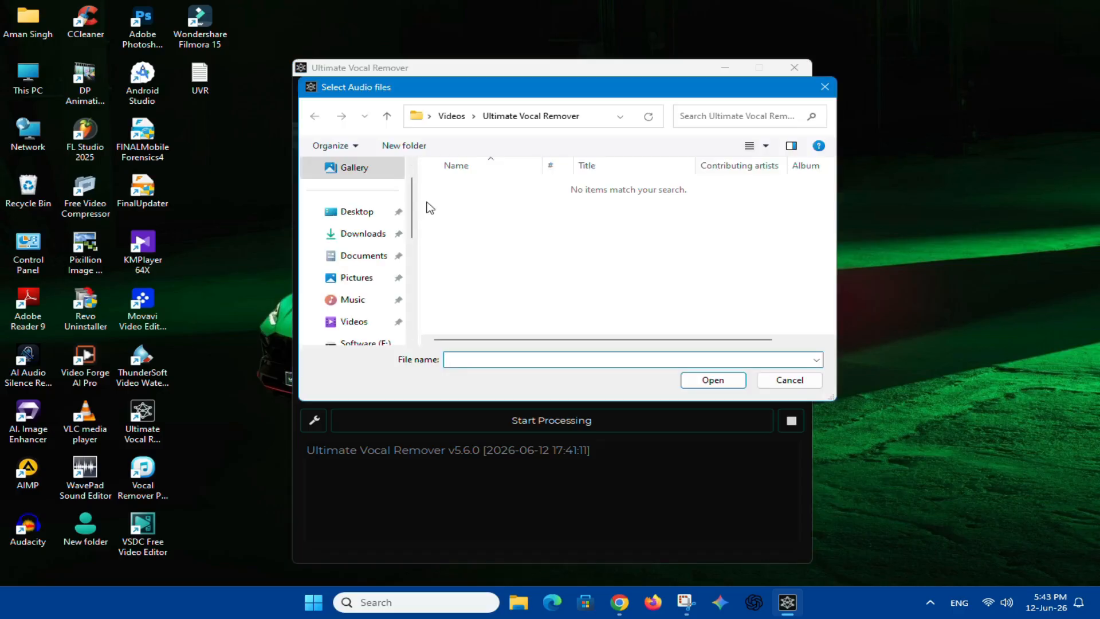
pyautogui.click(355, 235)
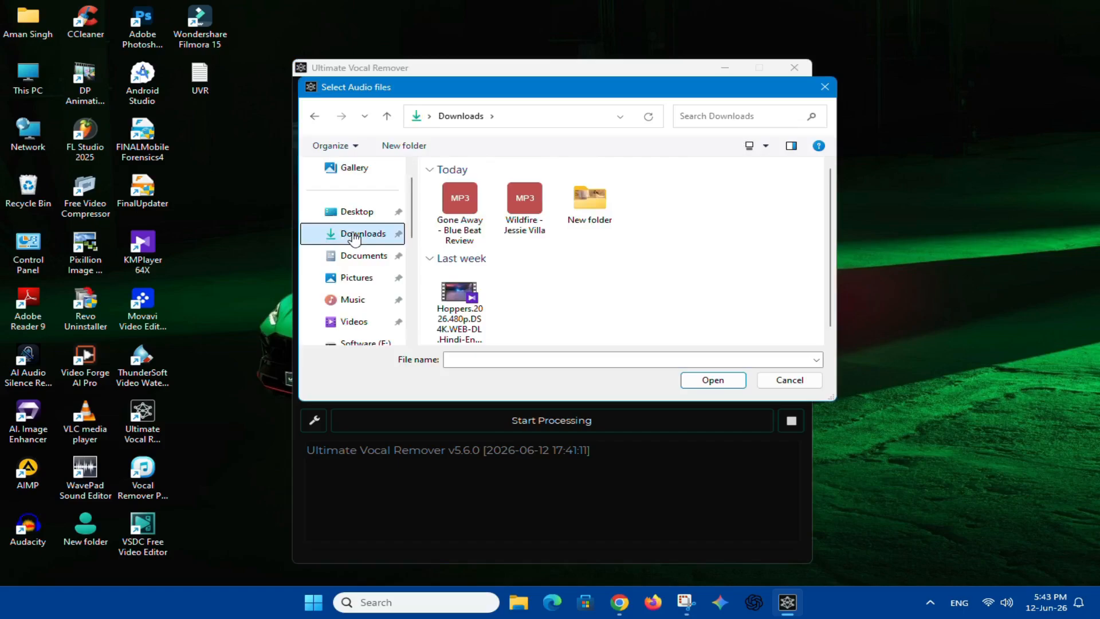
pyautogui.click(461, 213)
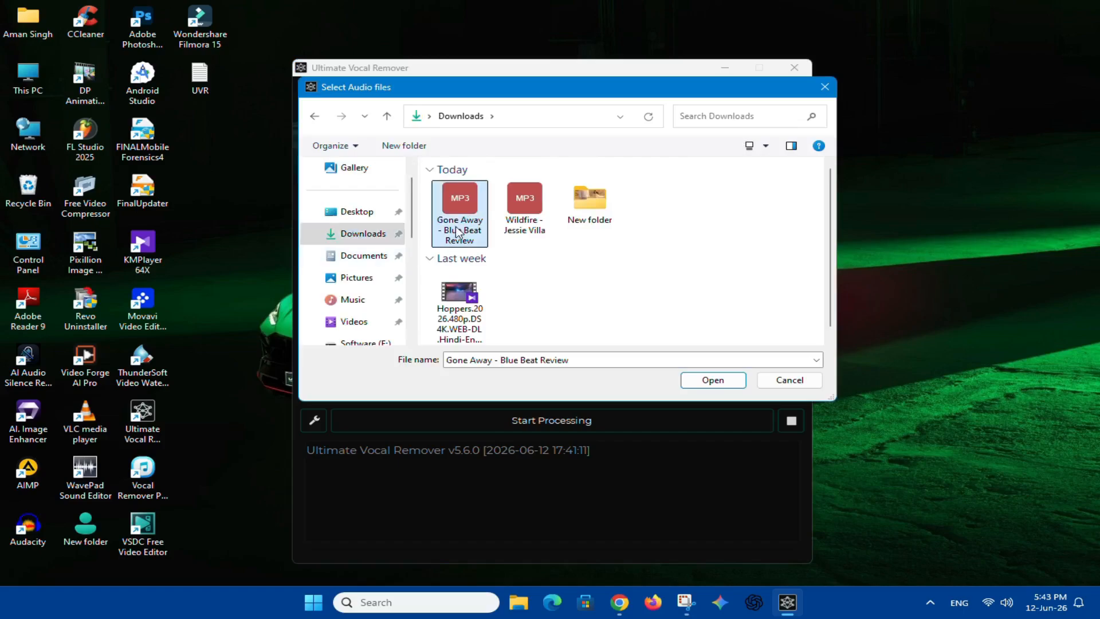
pyautogui.click(712, 381)
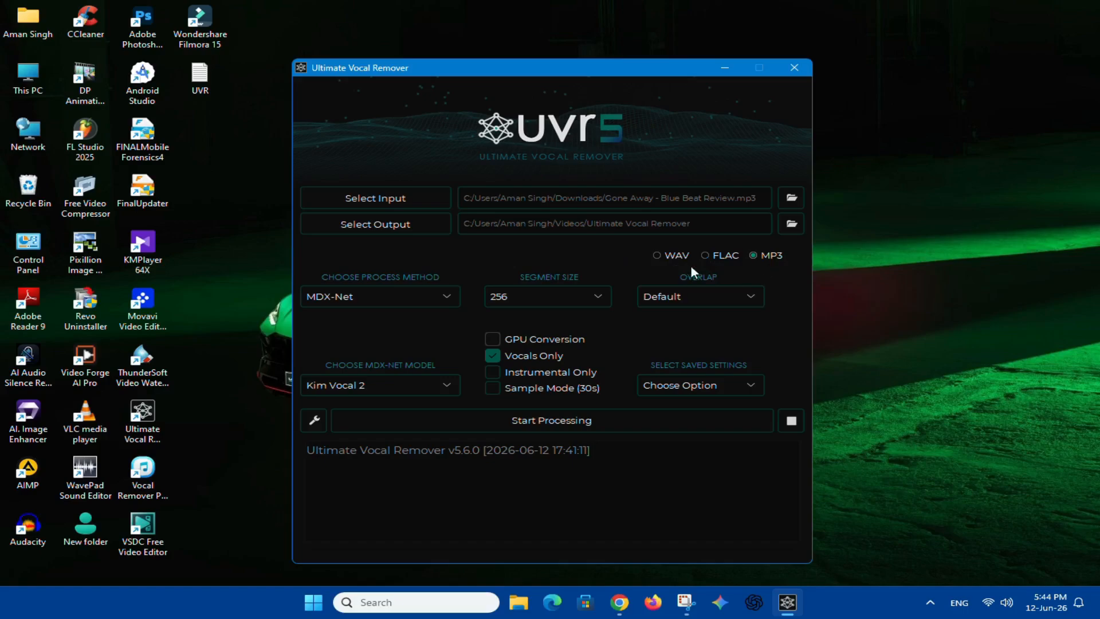
# Step: Choose MDX-Net as the process method for the loaded song
pyautogui.moveTo(755, 273)
pyautogui.moveTo(327, 275)
pyautogui.click(442, 293)
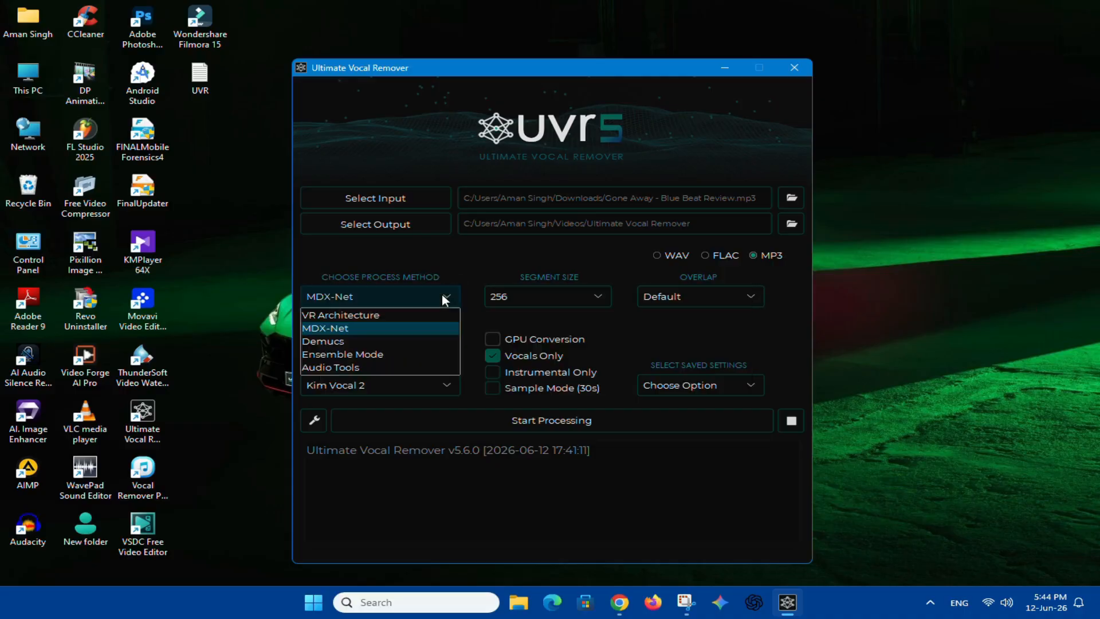
pyautogui.click(372, 328)
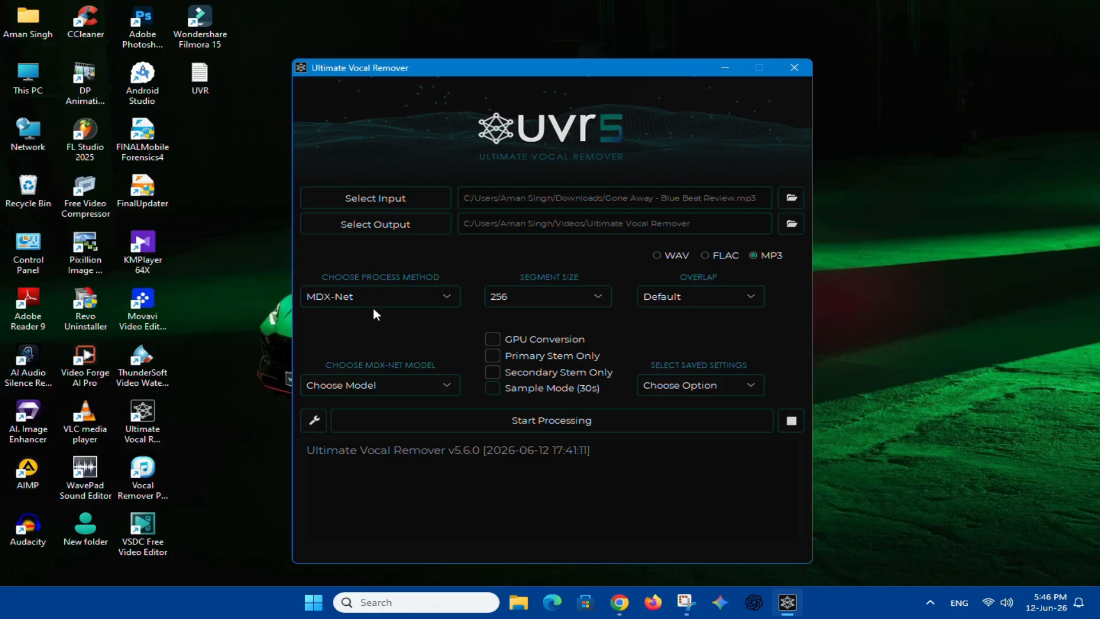
# Step: Open the download center for more models and pick the VR Arch model "VR Arch Single Model v5: 6_HP-Karaoke-UVR"
pyautogui.click(392, 385)
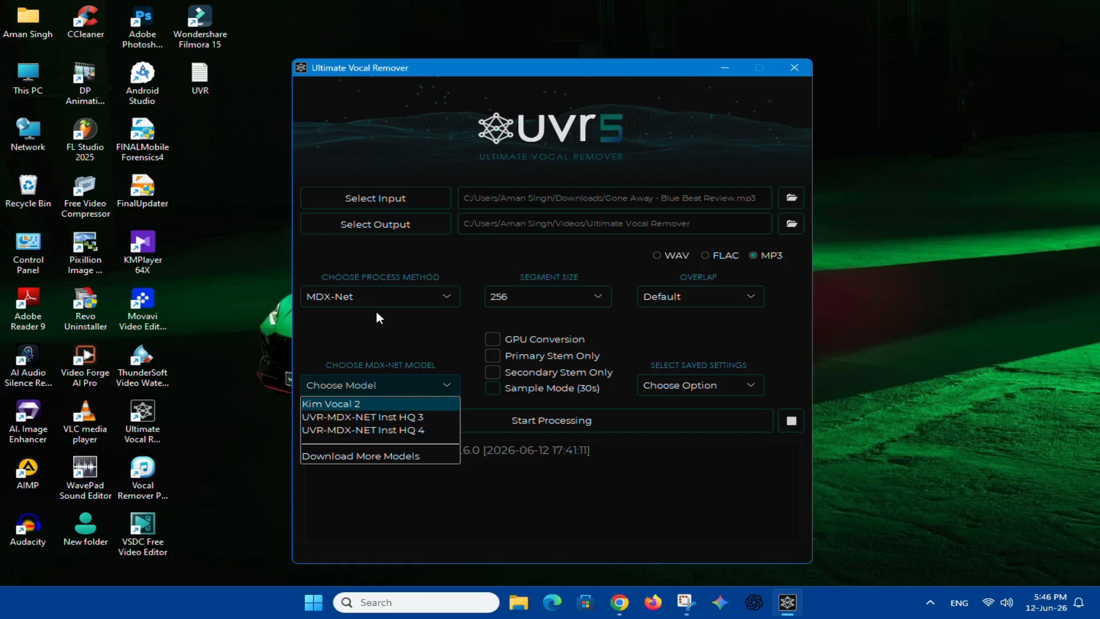
pyautogui.click(354, 456)
pyautogui.moveTo(573, 83); pyautogui.dragTo(834, 106)
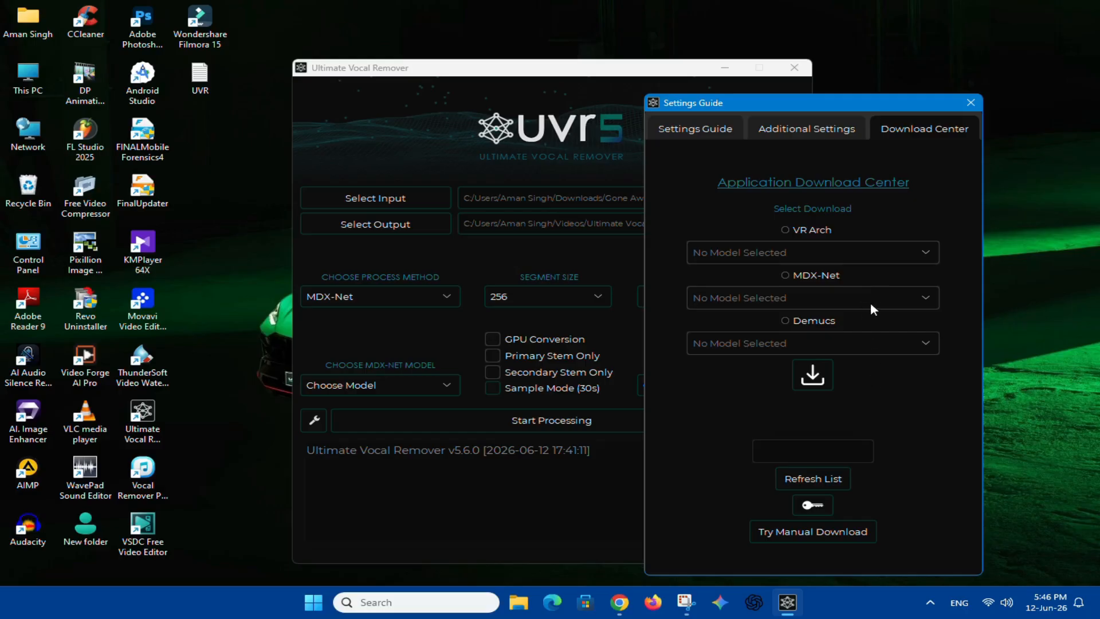
pyautogui.click(785, 231)
pyautogui.click(900, 259)
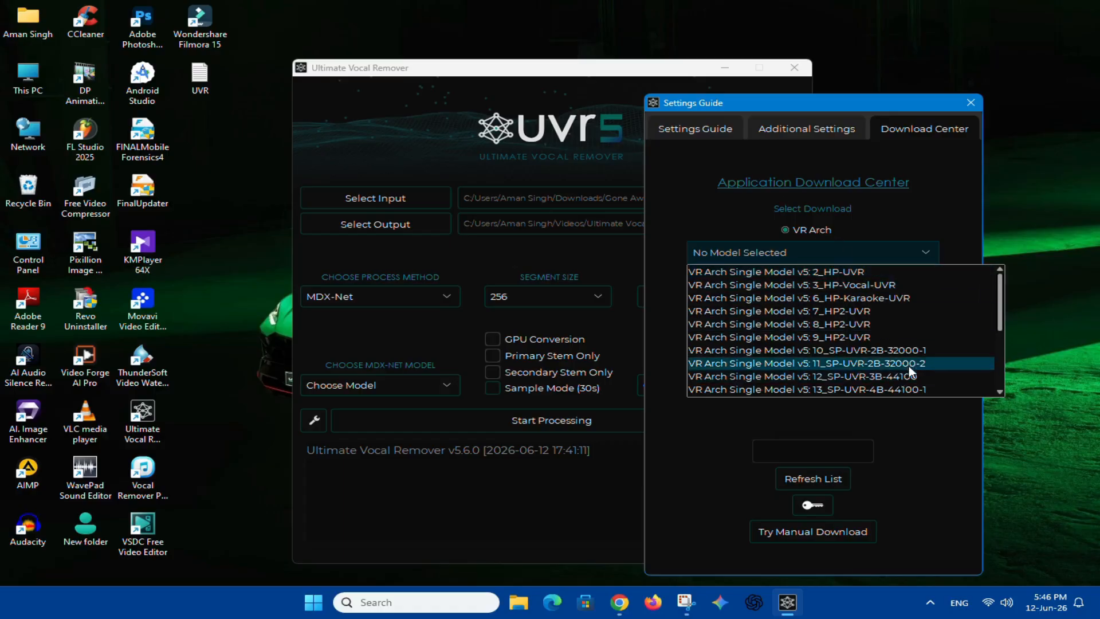
pyautogui.click(870, 301)
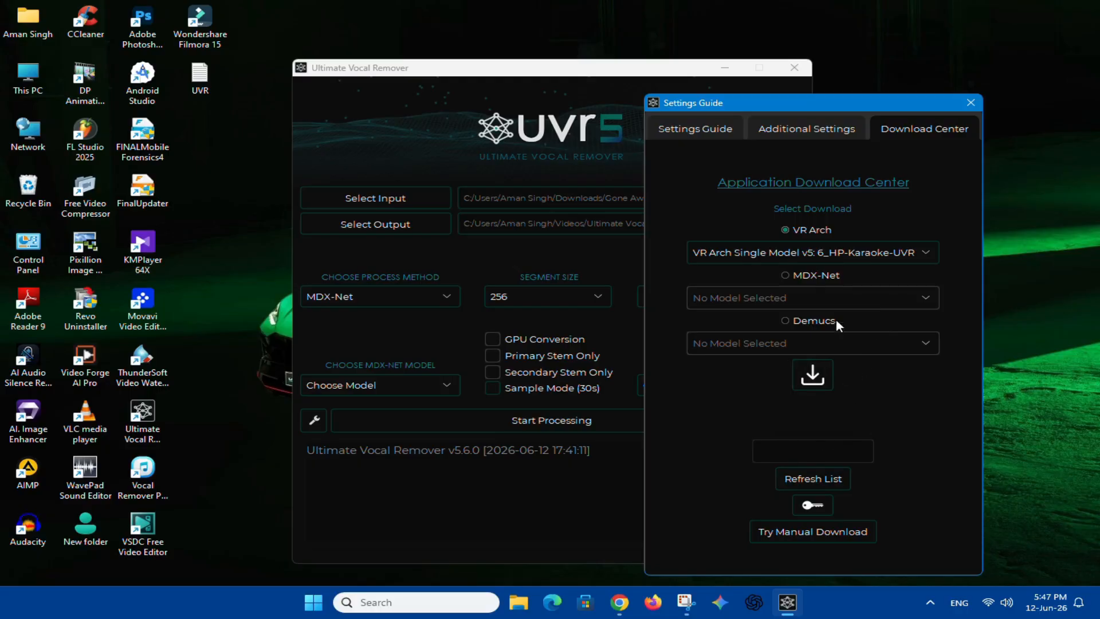
# Step: Switch the download selection to the MDX-Net model UVR-MDX-NET 1 and close the download center without downloading
pyautogui.click(805, 275)
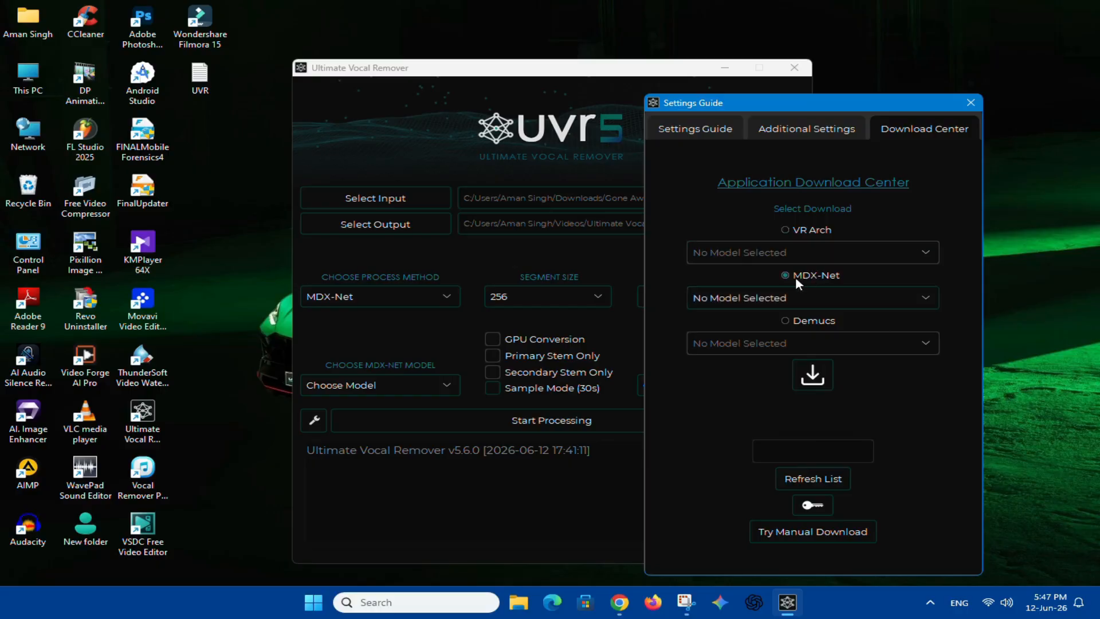
pyautogui.click(850, 297)
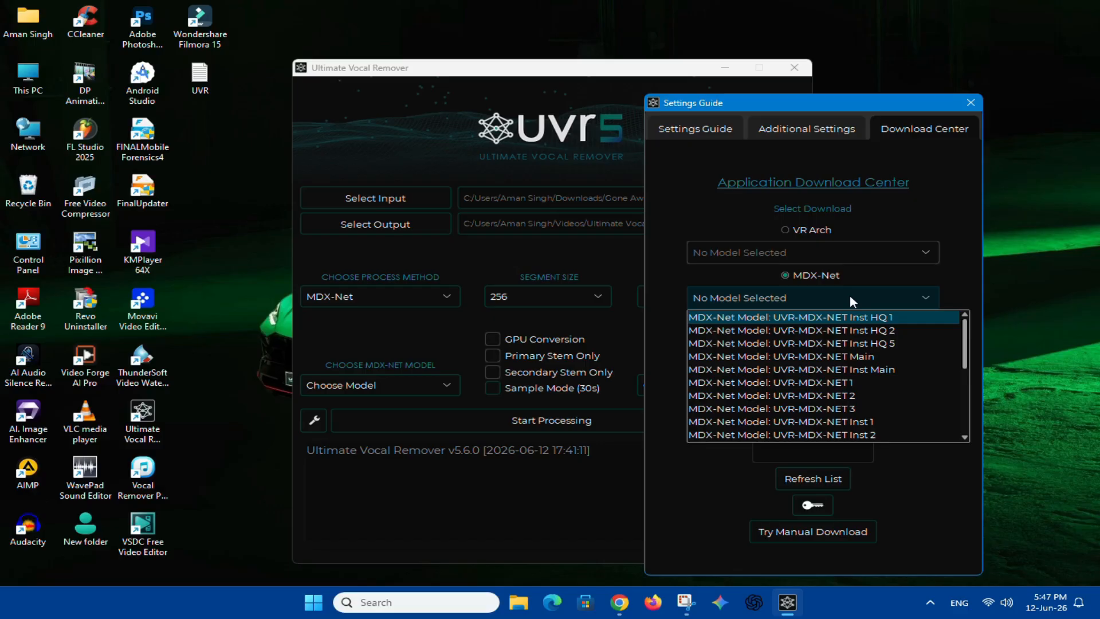
pyautogui.click(854, 381)
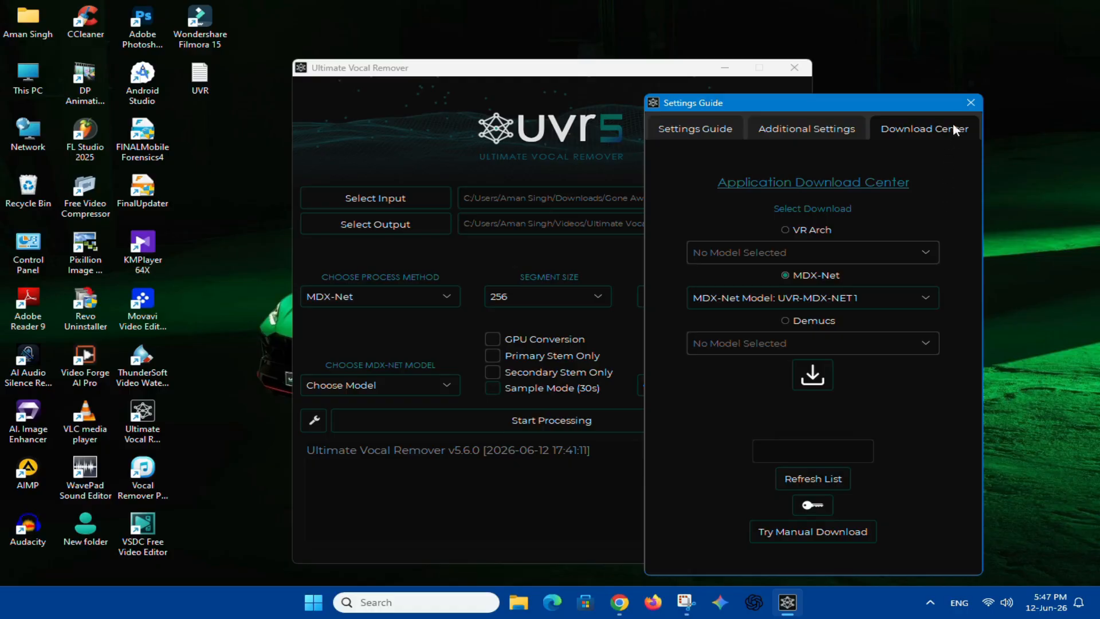
pyautogui.click(970, 103)
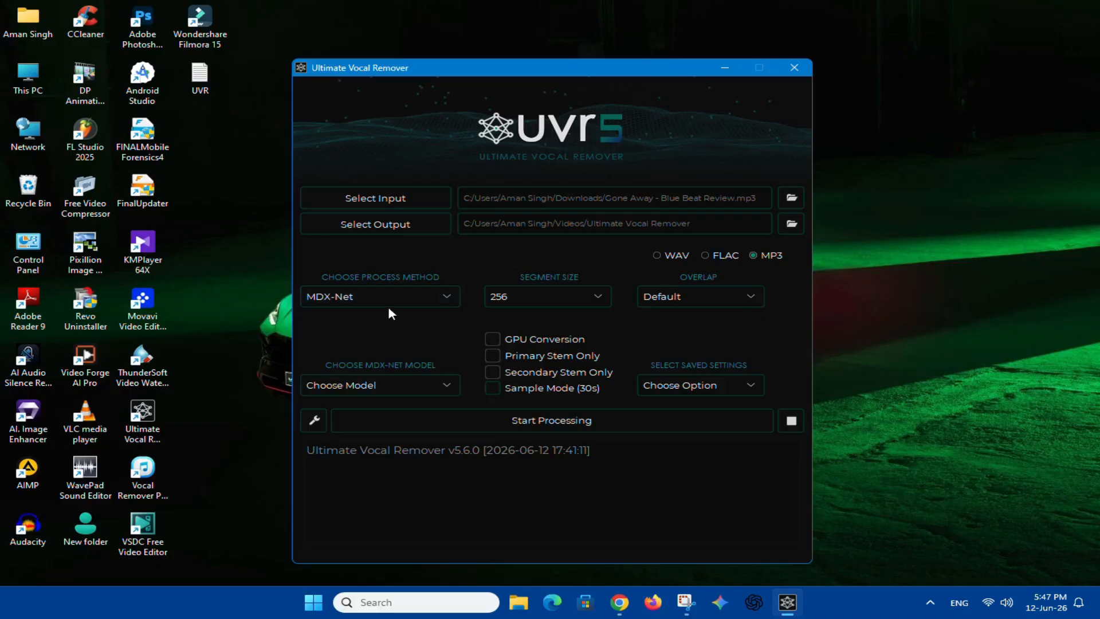
# Step: Choose Kim Vocal 2 as the MDX-Net model and keep the segment size at 256
pyautogui.click(439, 387)
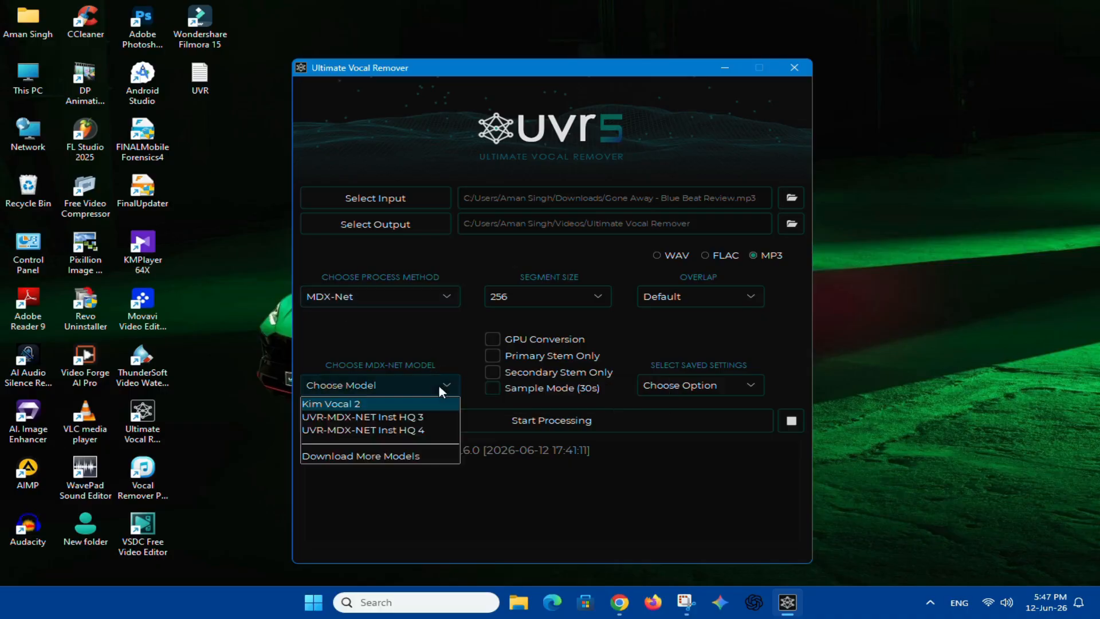
pyautogui.click(393, 402)
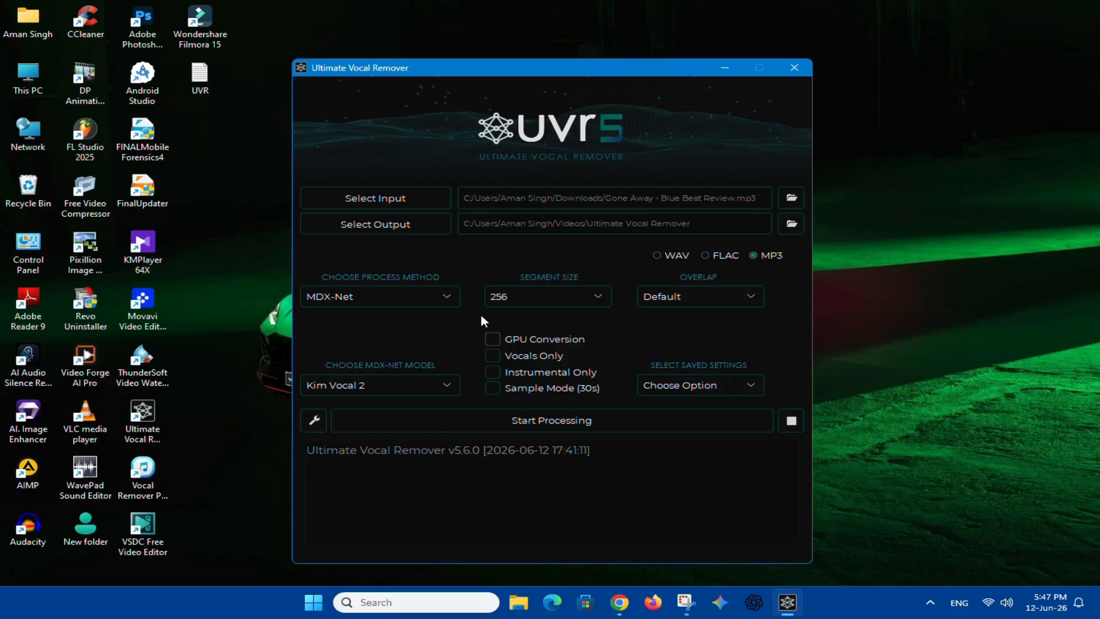
pyautogui.click(561, 304)
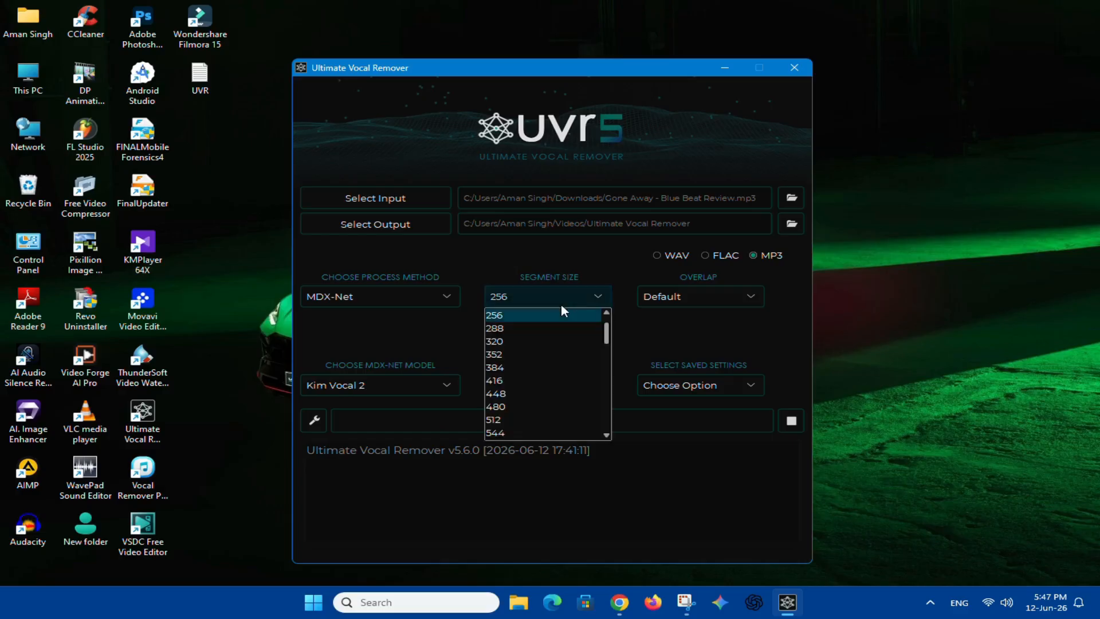
pyautogui.click(562, 303)
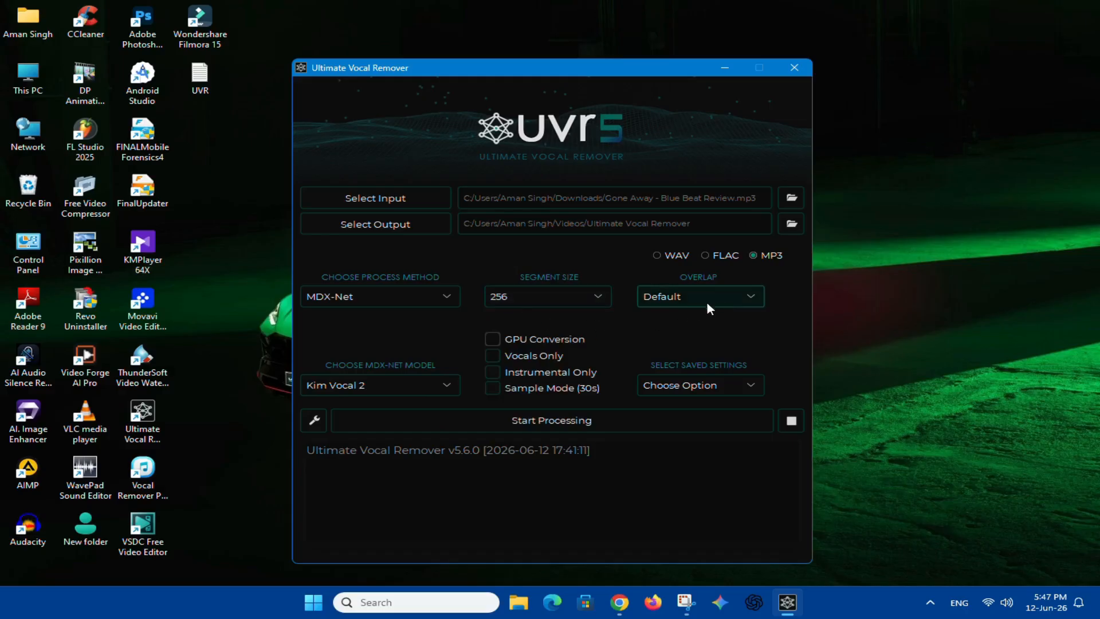
# Step: Choose the Default overlap and start processing the song into separate stems
pyautogui.click(730, 297)
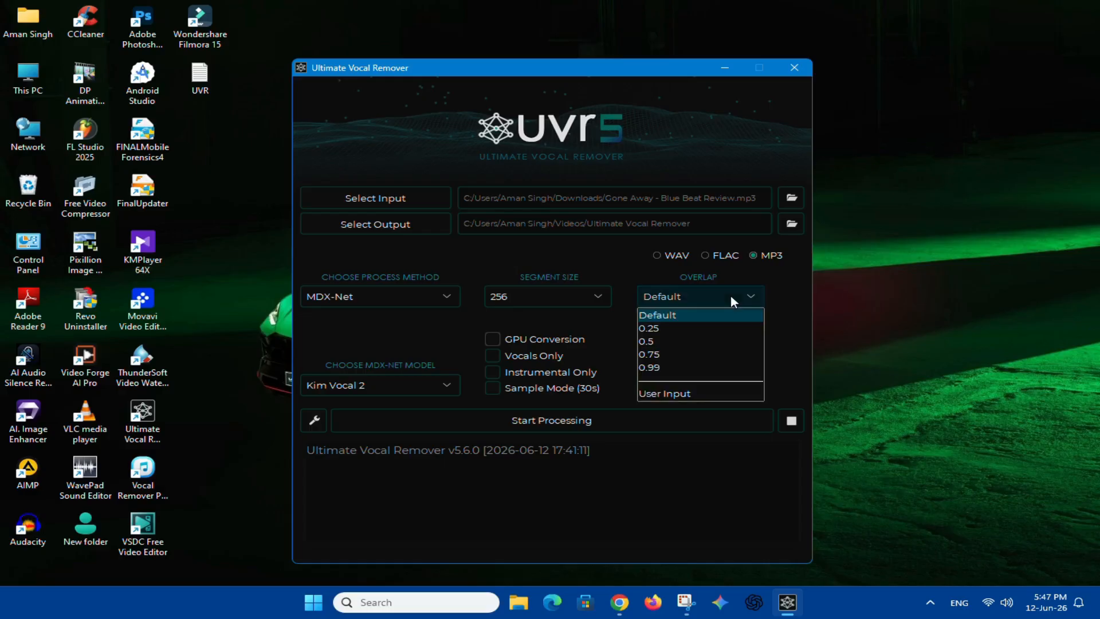
pyautogui.click(713, 316)
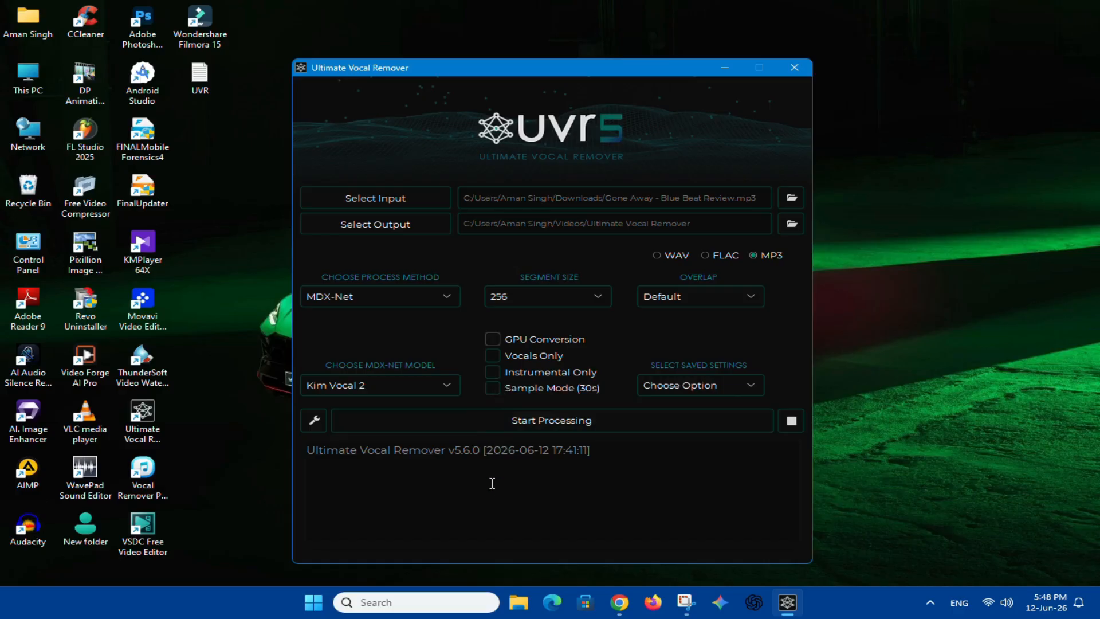
pyautogui.click(507, 421)
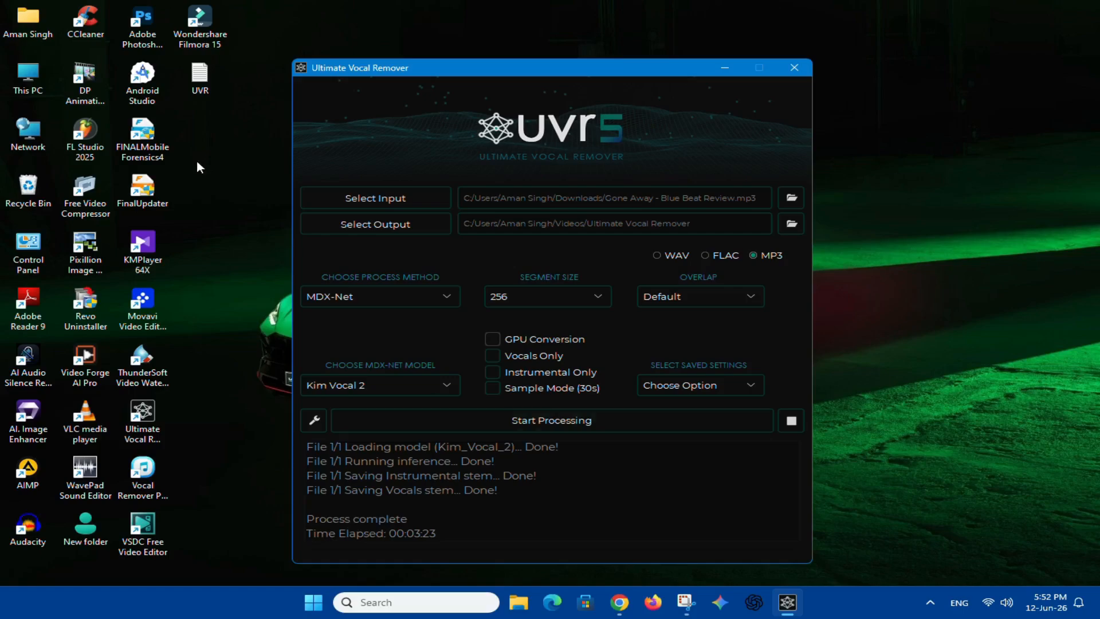
# Step: Open the Ultimate Vocal Remover output folder in Videos, play the separated Instrumental MP3 to check it, and pause playback
pyautogui.doubleClick(23, 20)
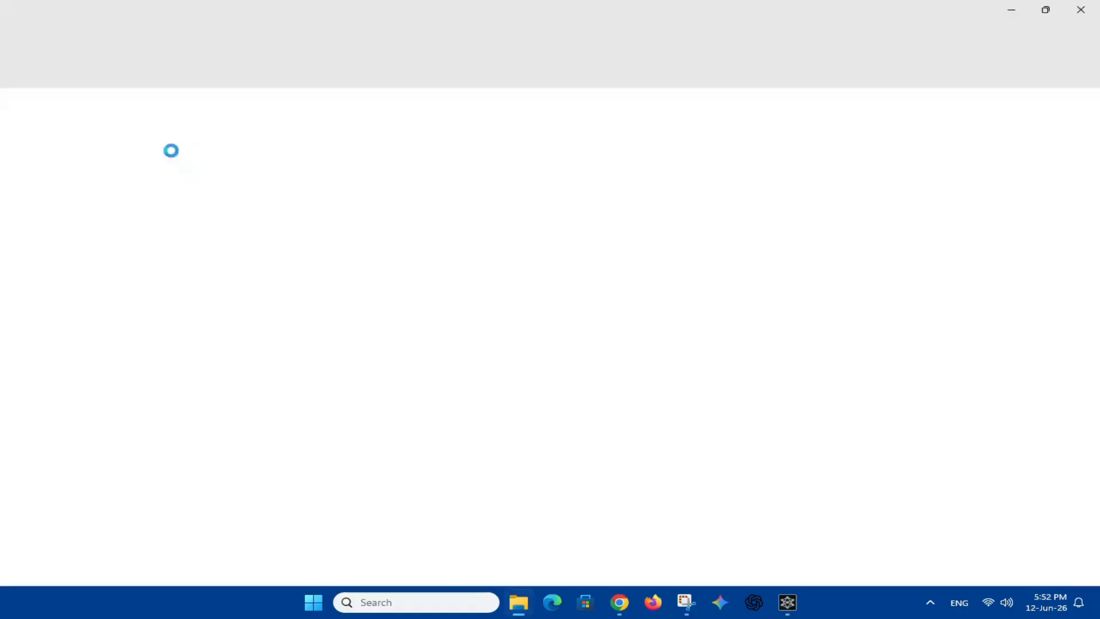
pyautogui.doubleClick(281, 195)
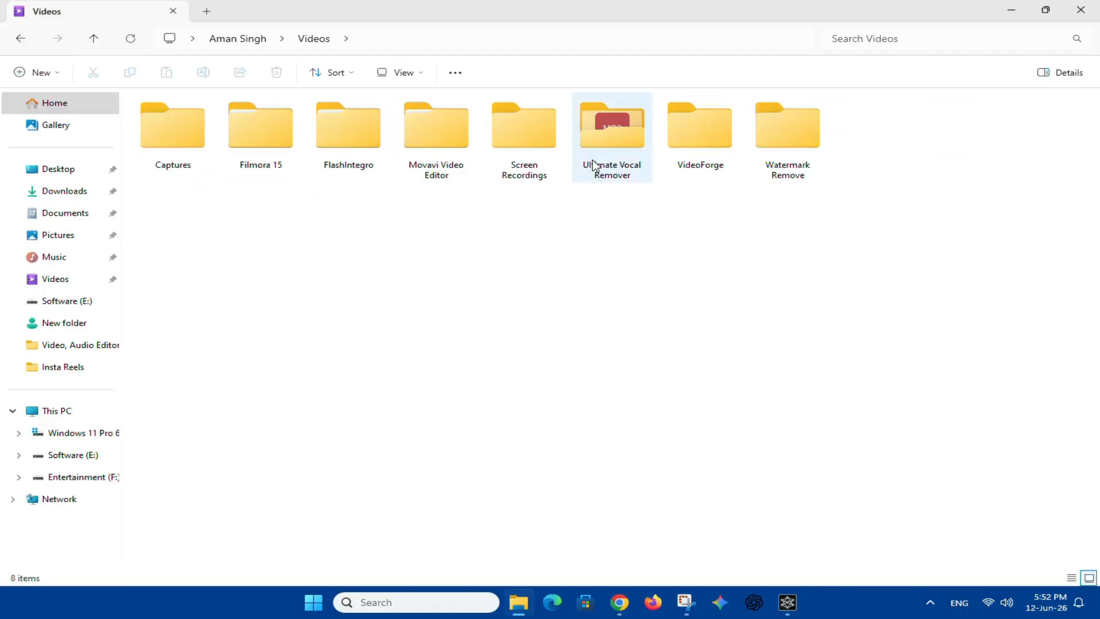
pyautogui.doubleClick(618, 166)
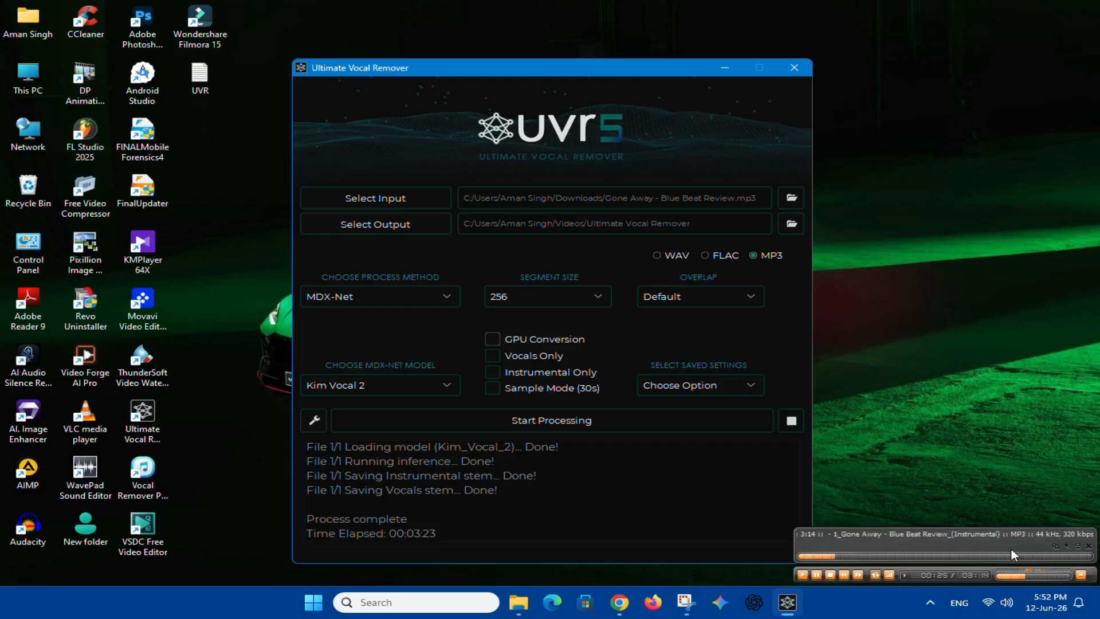
pyautogui.click(817, 576)
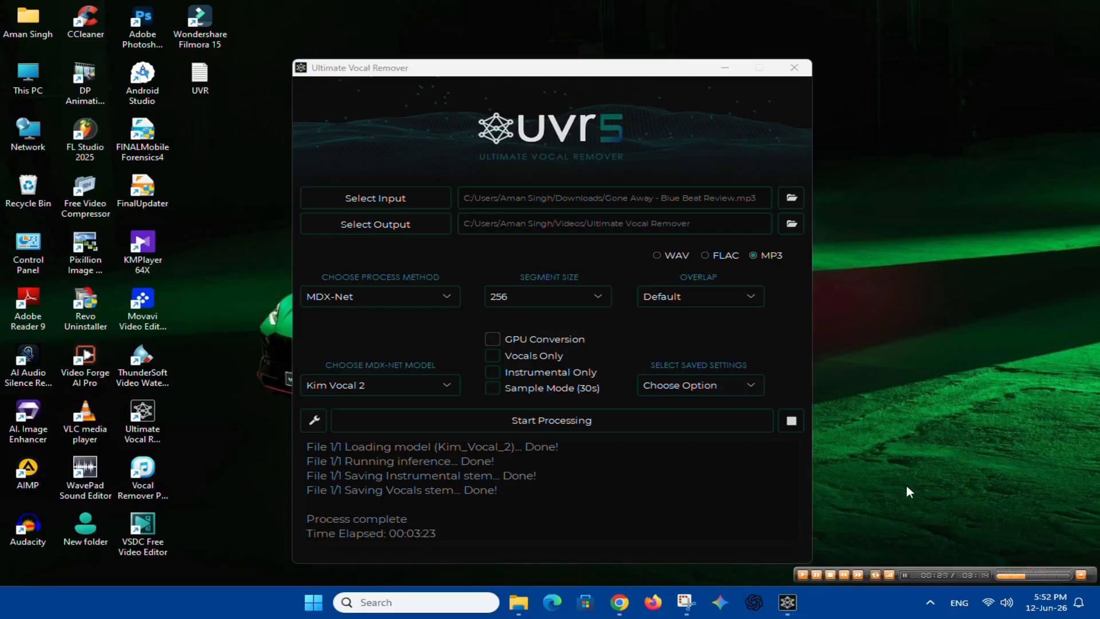
# Step: Return to the output folder, play the separated Vocals MP3 to check it, and pause playback
pyautogui.click(518, 602)
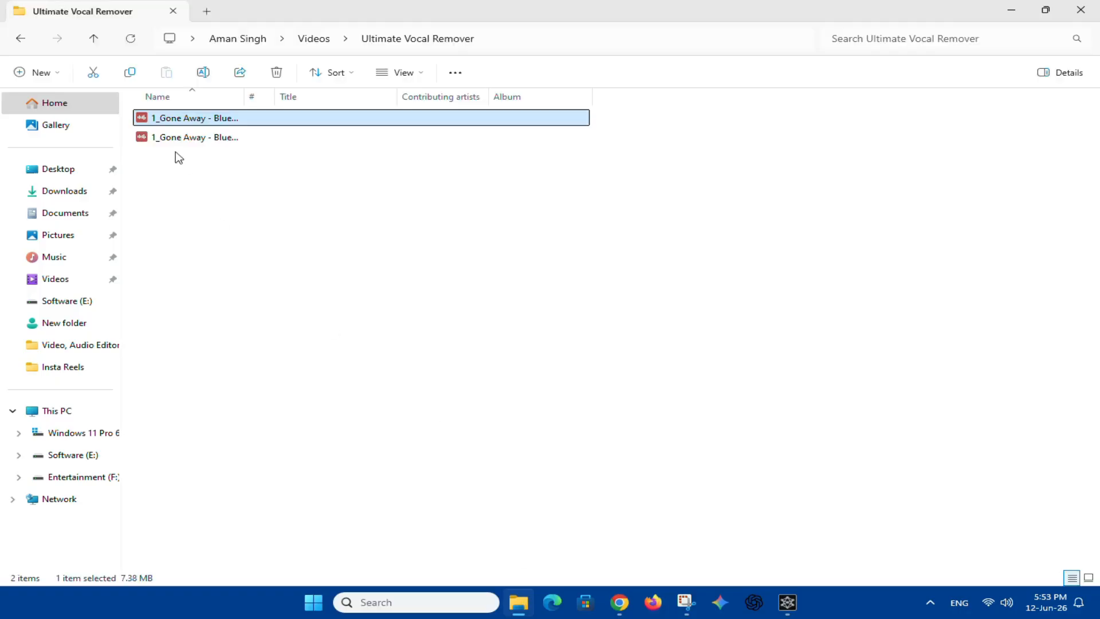
pyautogui.doubleClick(178, 139)
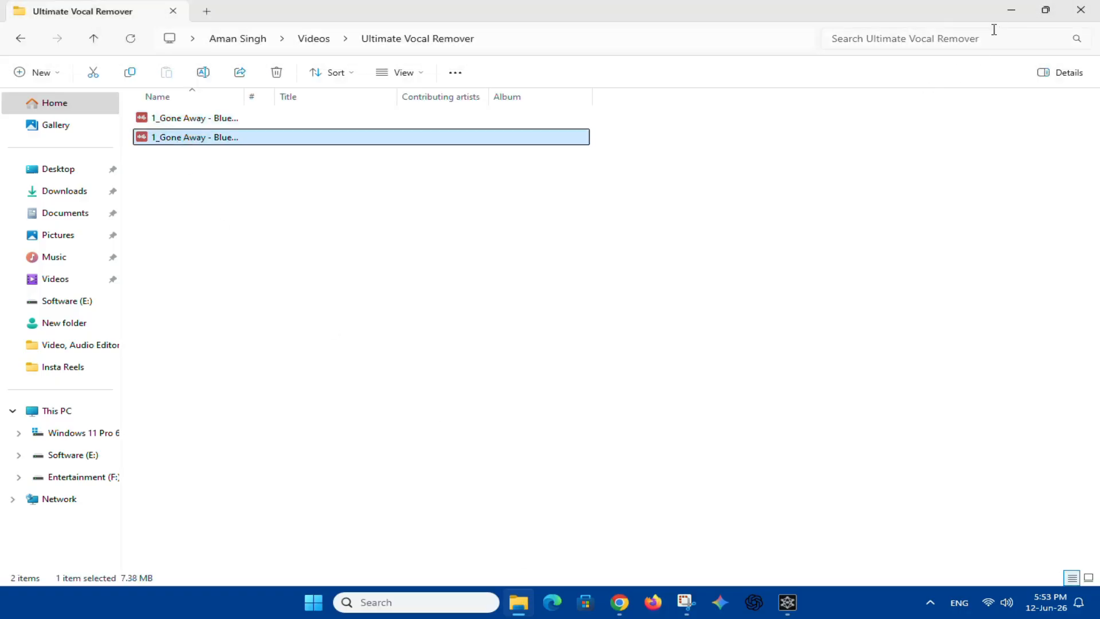
pyautogui.click(1005, 13)
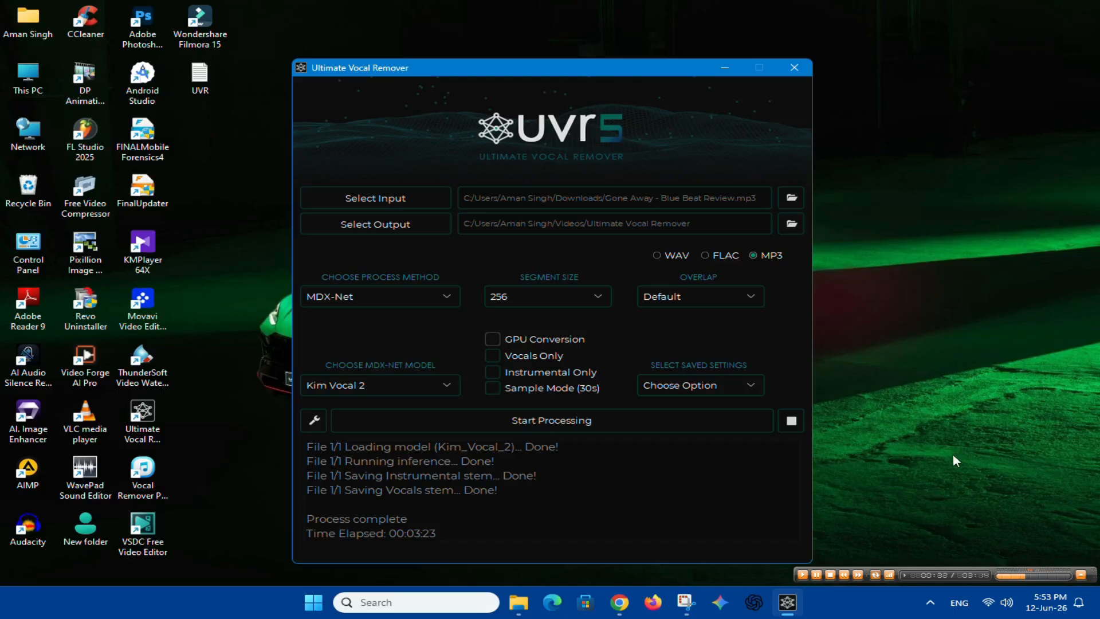
pyautogui.moveTo(829, 573)
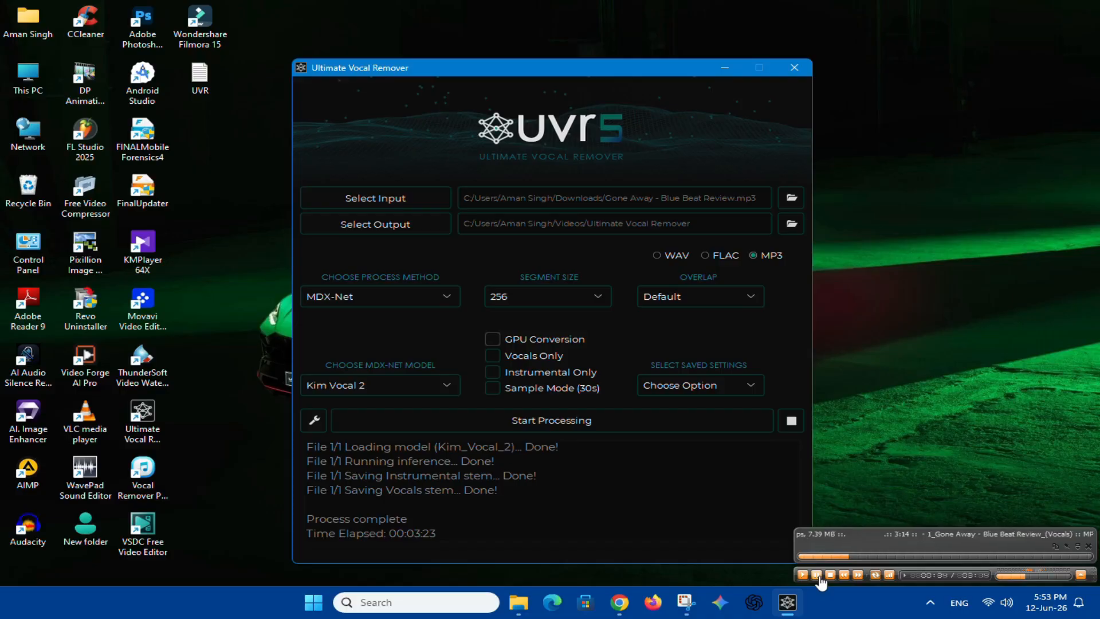
pyautogui.click(818, 576)
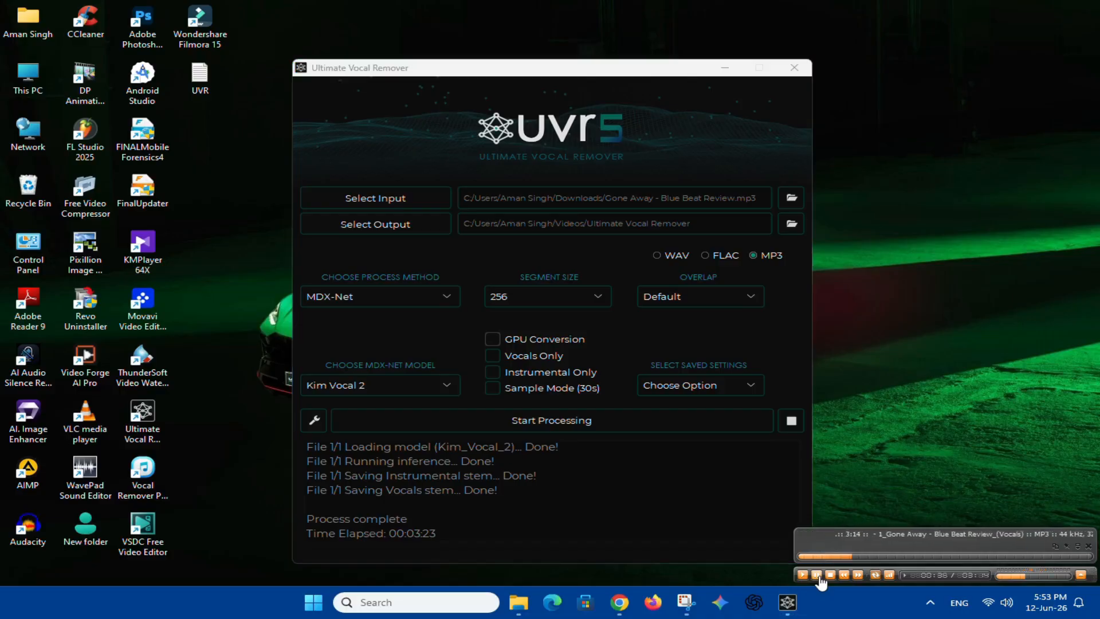